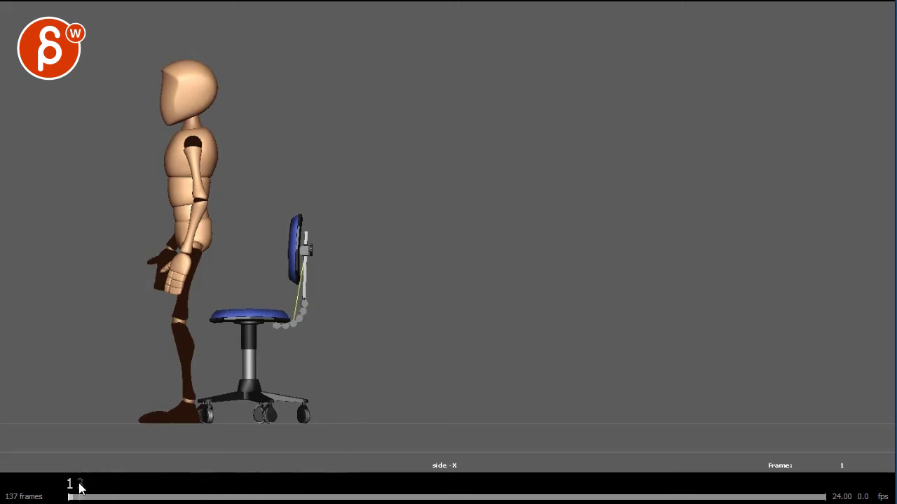
Step: Scrub from frame 1 to about frame 33 to preview the mannequin's forward bend
mouse_move(79, 486)
left_mouse_down()
mouse_move(198, 495)
mouse_move(316, 476)
mouse_move(456, 481)
mouse_move(658, 464)
mouse_move(375, 444)
mouse_move(60, 482)
left_mouse_up()
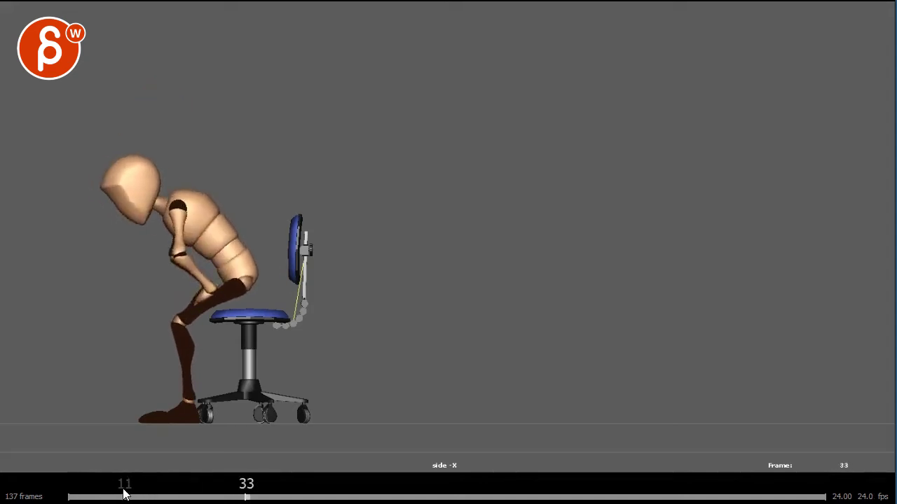
Step: Replay the opening frames of the sit-down repeatedly from near frame 1
left_click(74, 496)
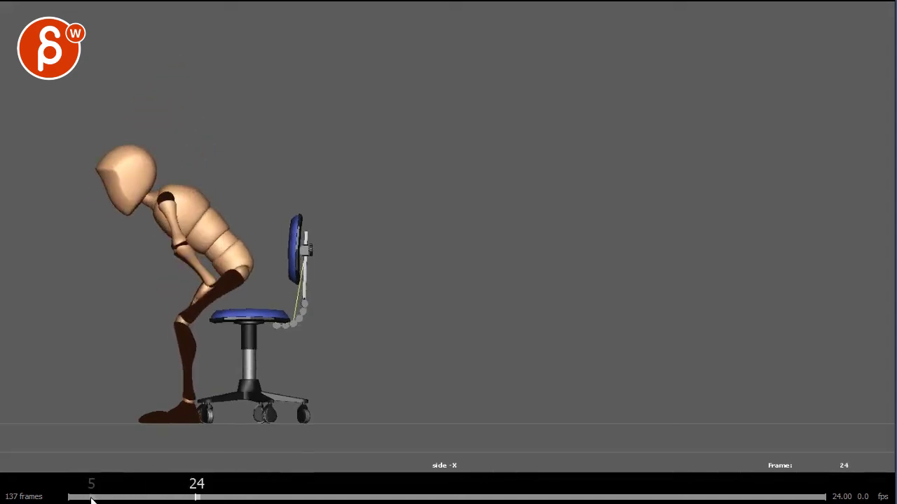
left_click(68, 494)
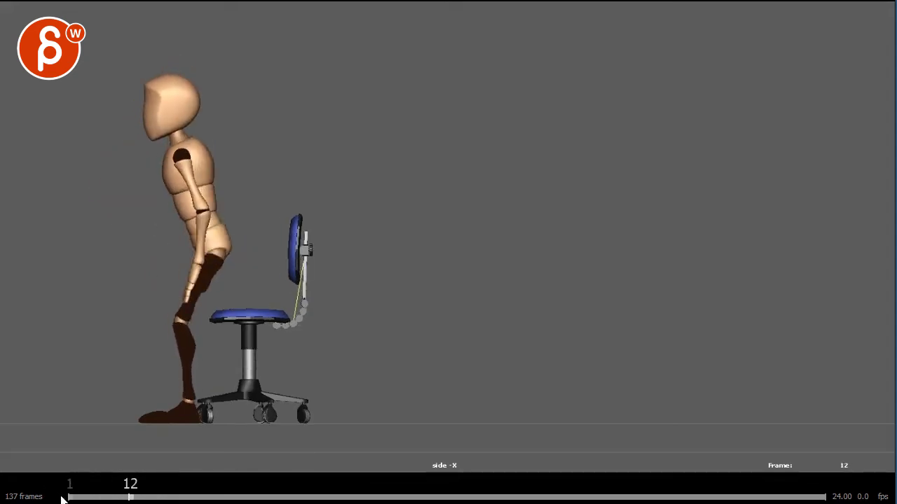
left_click(41, 496)
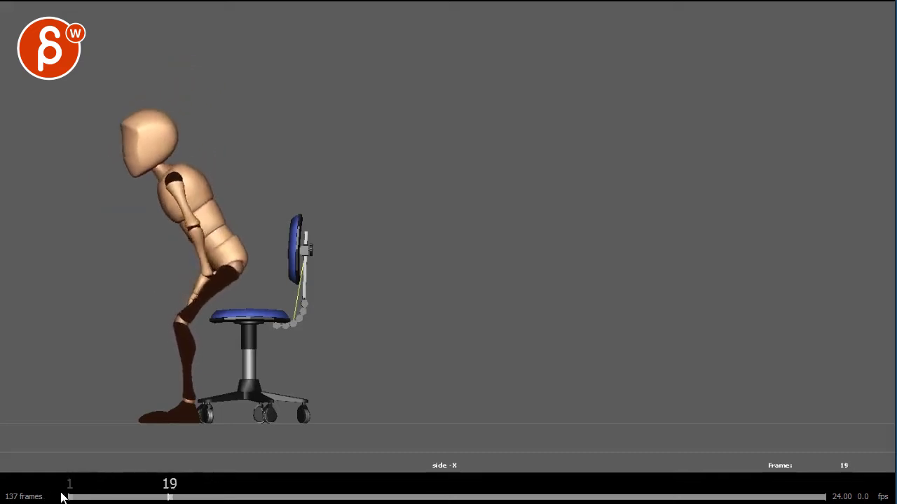
left_click(50, 495)
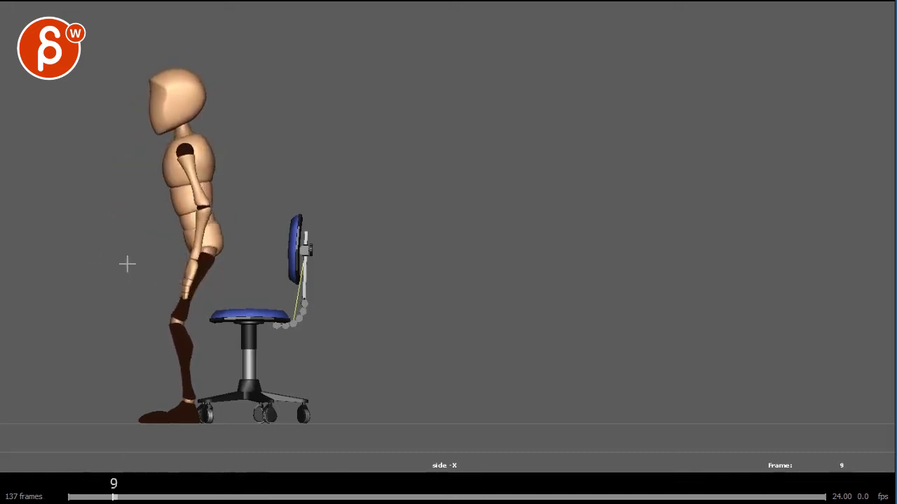
left_click(75, 487)
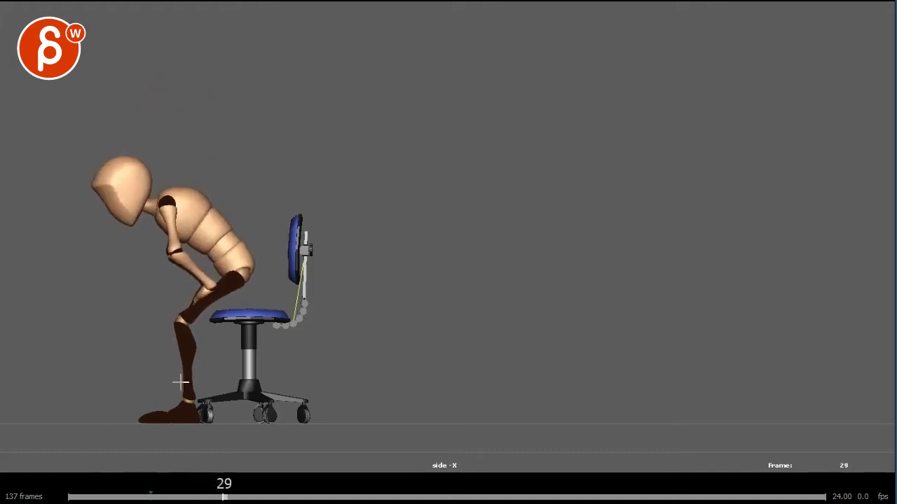
left_click(77, 490)
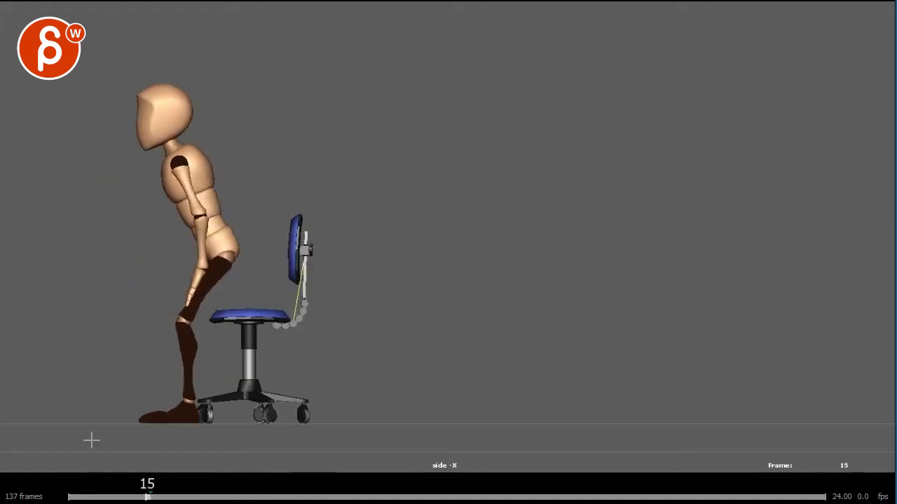
left_click(70, 490)
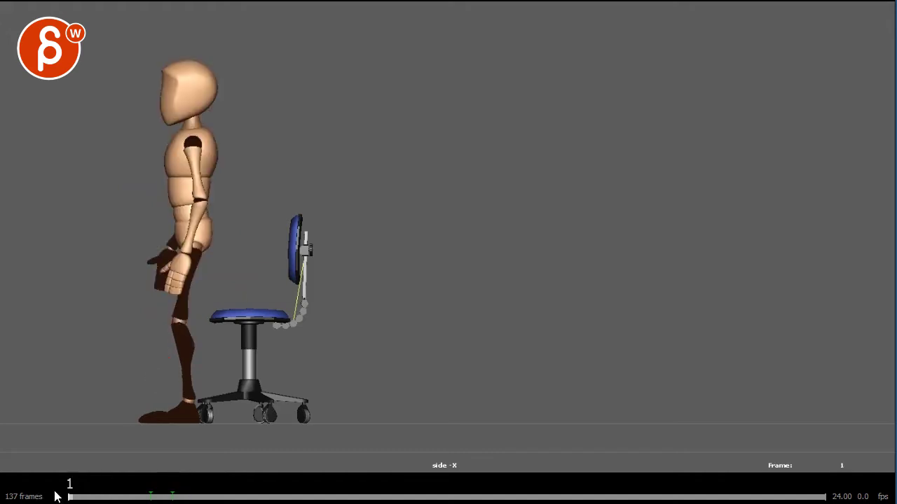
left_click(70, 490)
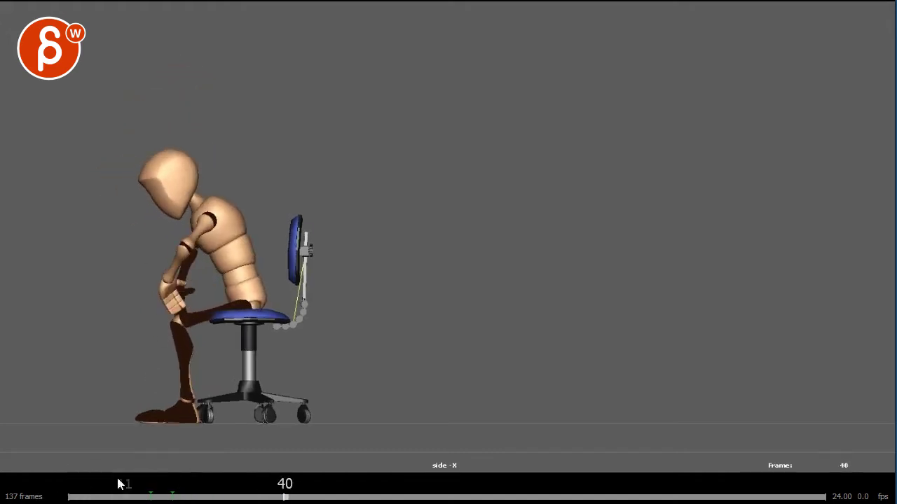
left_click(70, 496)
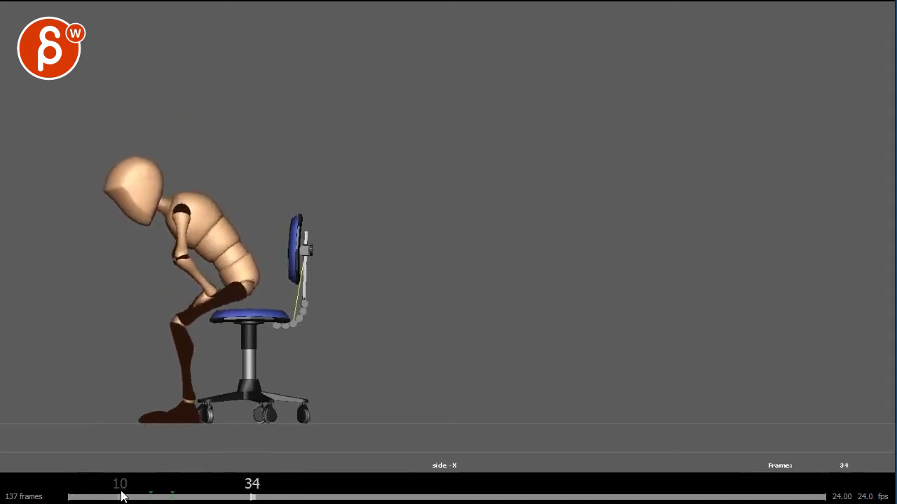
Step: Jump to frames 14–16 and scrub forward as the figure bends further
left_click(144, 495)
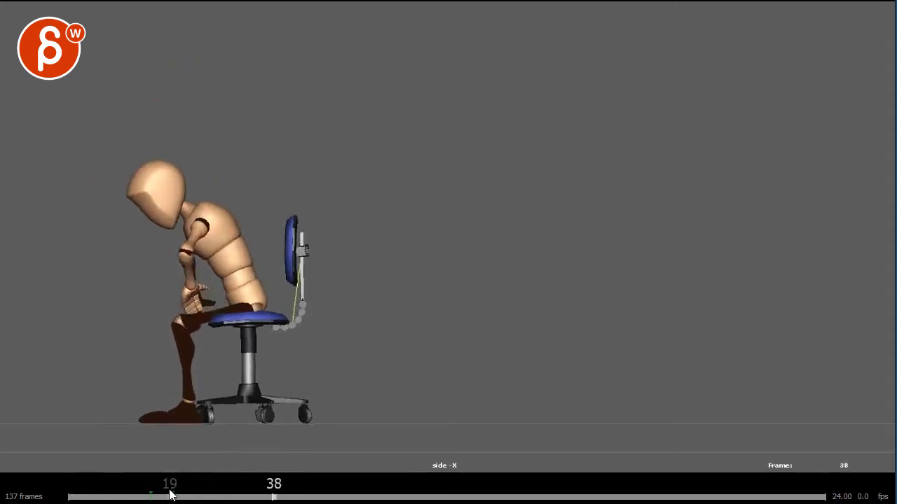
left_click(156, 496)
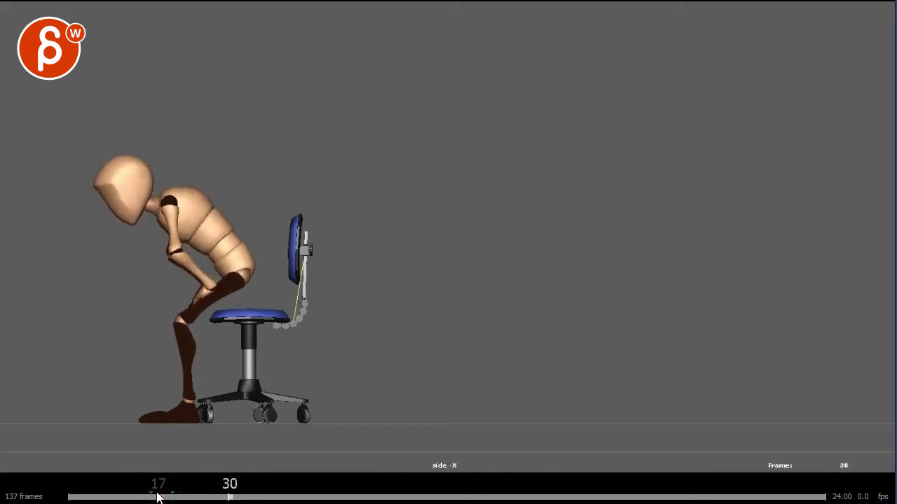
left_click(142, 494)
left_click_drag(142, 488, 191, 468)
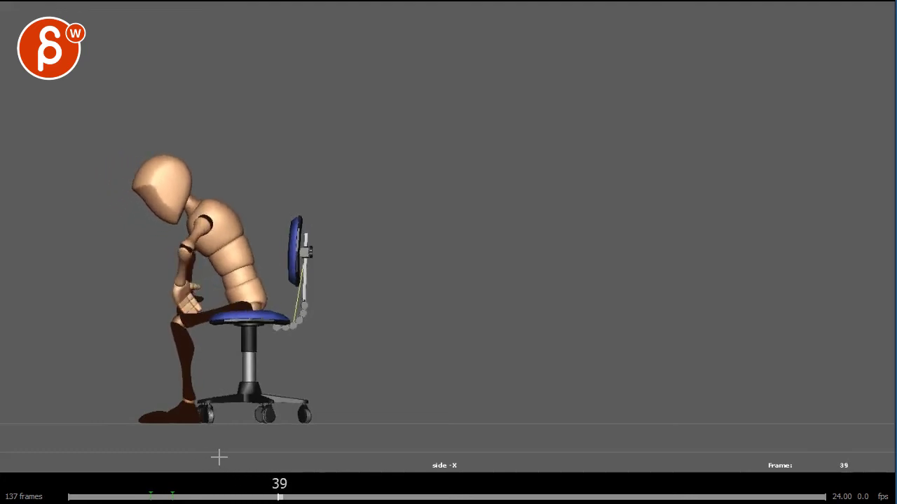
Step: Step frame by frame through frames 37–40 as the mannequin nears the seat
left_click_drag(212, 457, 257, 327)
key("Left")
key("Left")
key("Right")
key("Right")
key("Left")
key("Right")
key("Right")
key("Left")
key("Left")
key("Left")
key("Left")
key("Right")
key("Right")
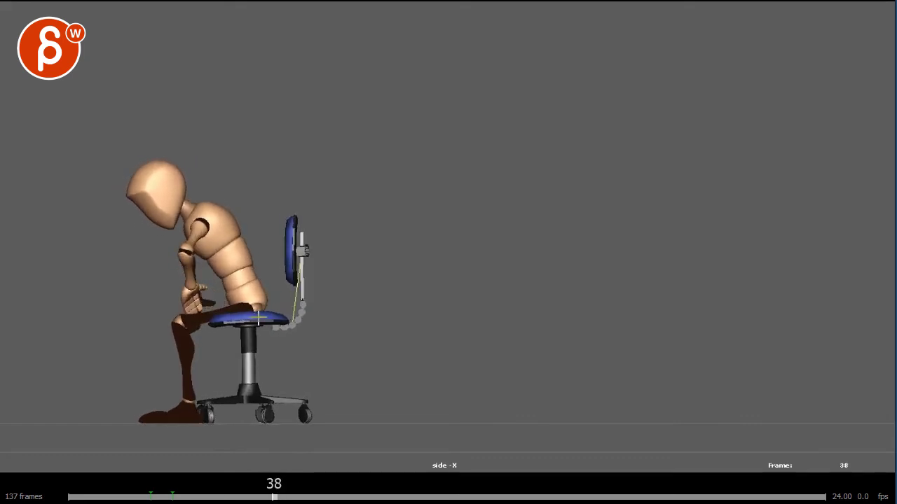
key("Right")
key("Right")
key("Left")
key("Left")
key("Left")
key("Right")
key("Right")
Step: Step through frames 30–40 and mark the hips and lower torso in red
mouse_move(246, 490)
left_mouse_down()
mouse_move(216, 492)
mouse_move(254, 497)
left_mouse_up()
key("Right")
key("Right")
key("Right")
key("Right")
key("Right")
key("Right")
key("Right")
key("Right")
key("Right")
key("Right")
key("Right")
left_click(231, 496)
key("Right")
key("Right")
key("Right")
key("Right")
key("Left")
key("Left")
key("Left")
key("Right")
key("Right")
key("Right")
key("Right")
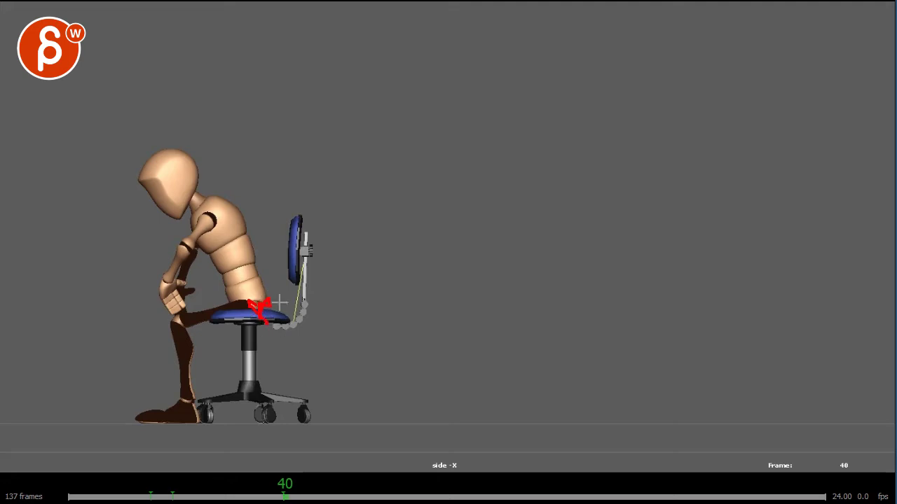
key("Left")
key("Left")
key("Left")
key("Right")
key("Right")
key("Right")
key("Left")
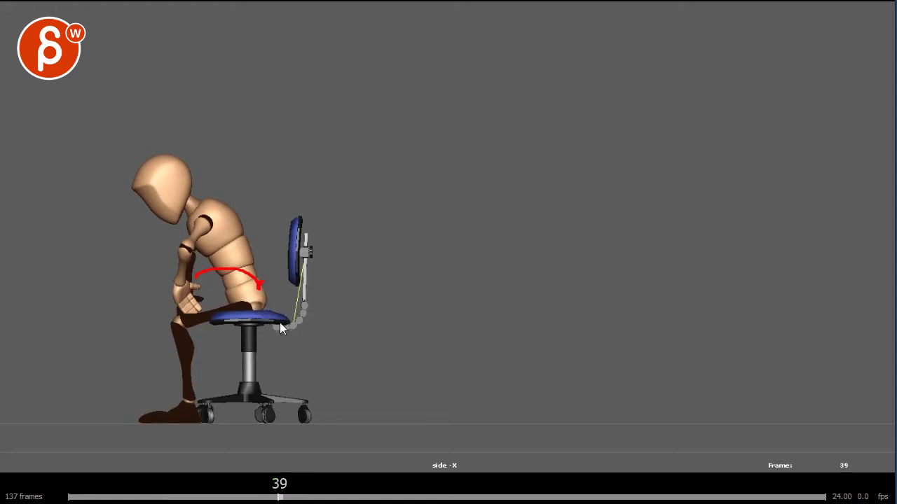
Step: Replay the sit-down from frames 34, 25 and 8, then from frame 1
left_click(252, 489)
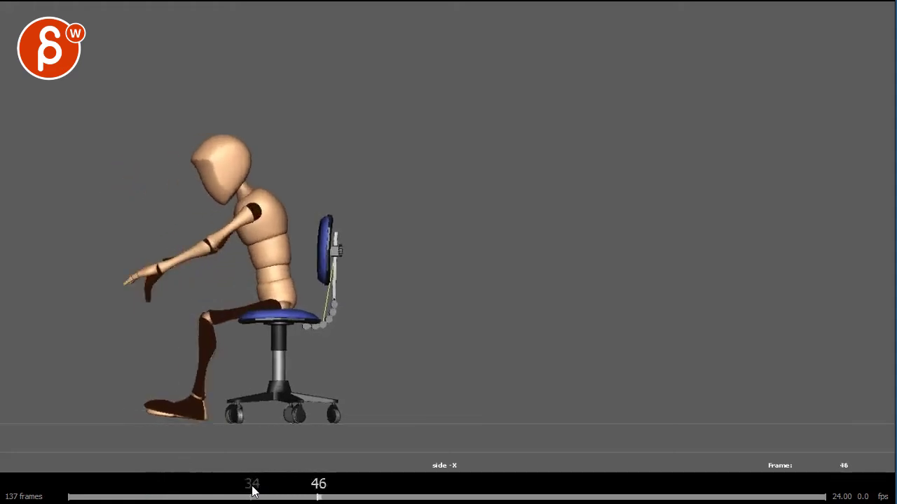
left_click(200, 496)
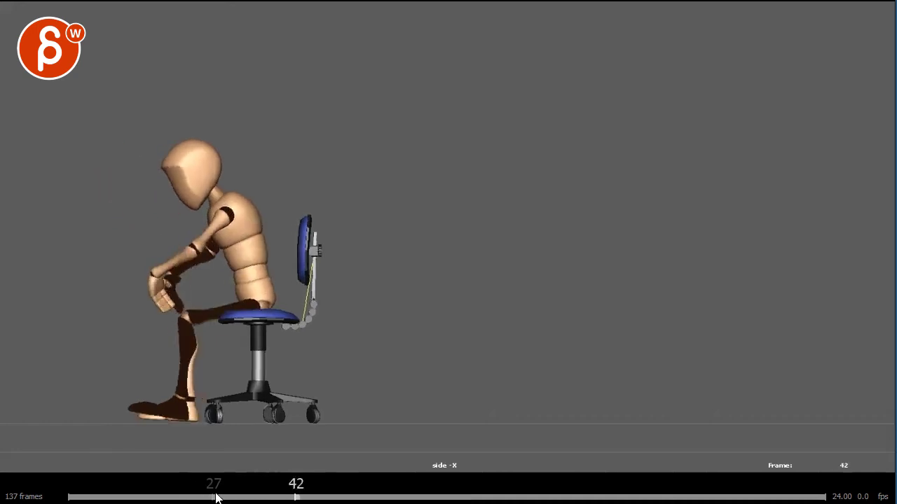
left_click(112, 496)
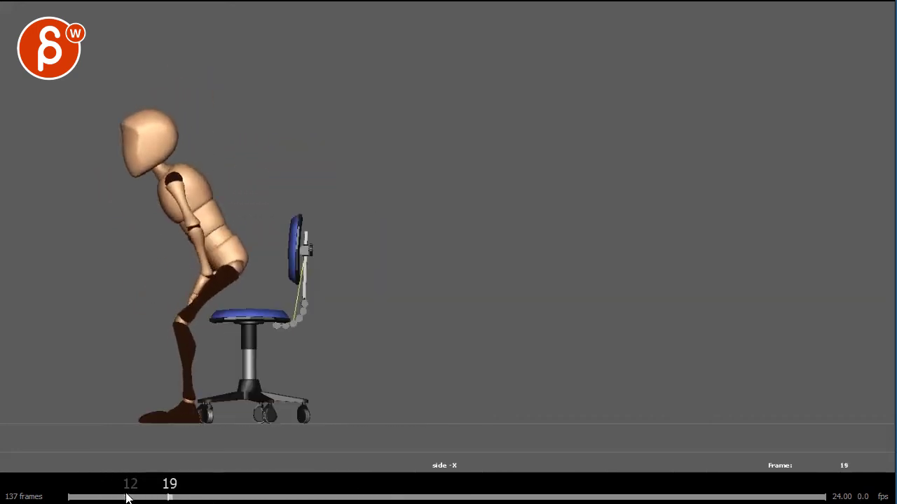
key("Home")
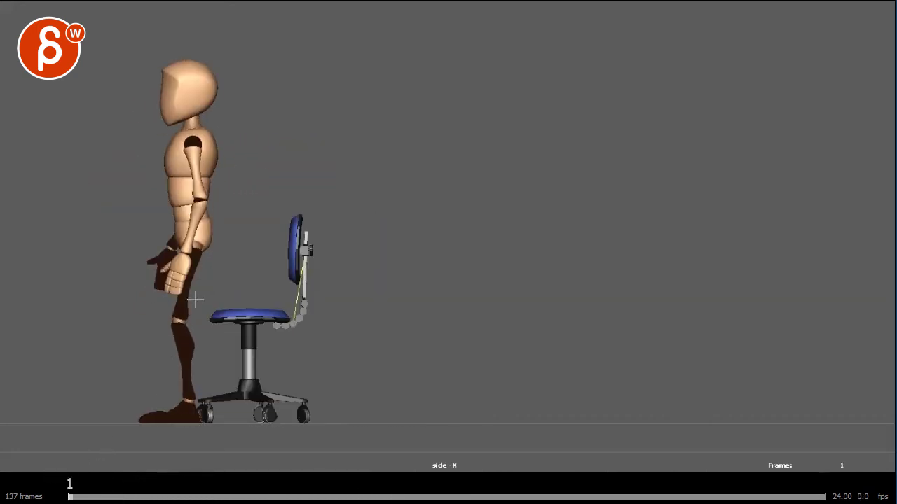
key("space")
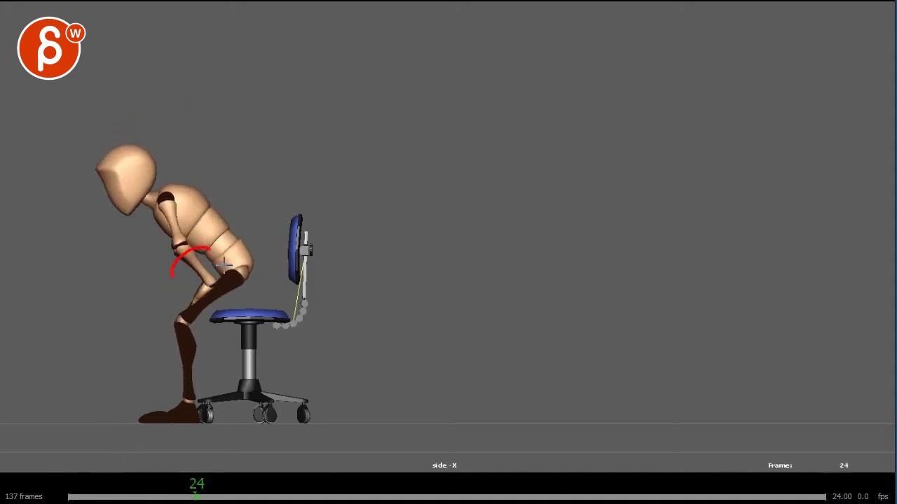
Step: Replay the opening again from around frame 23 and return to frame 1
key("Home")
key("space")
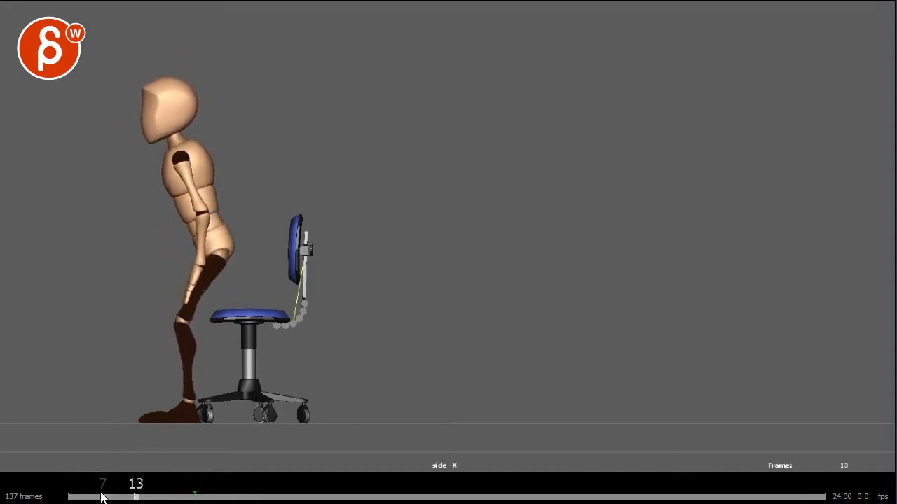
left_click(196, 497)
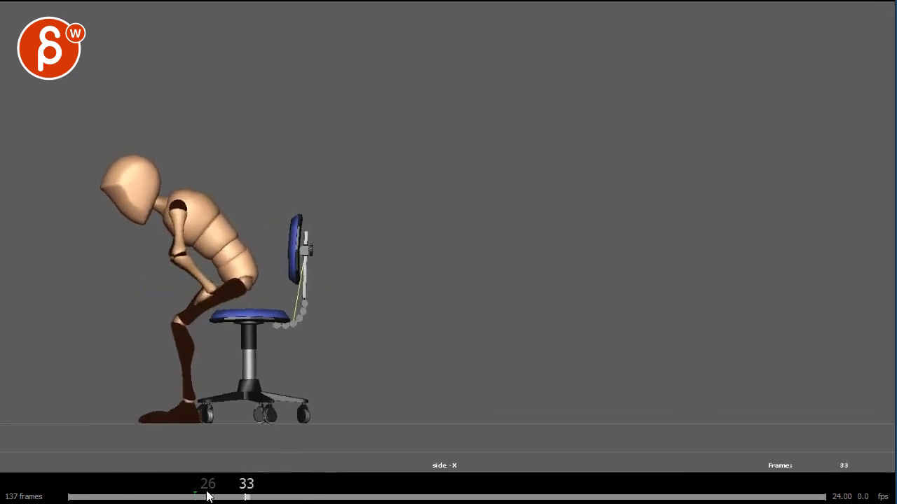
left_click(121, 496)
key("Home")
key("space")
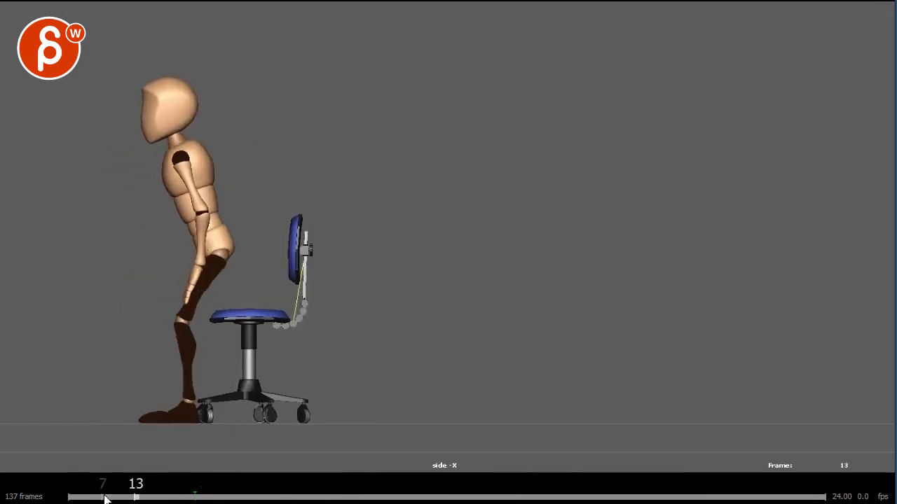
key("Home")
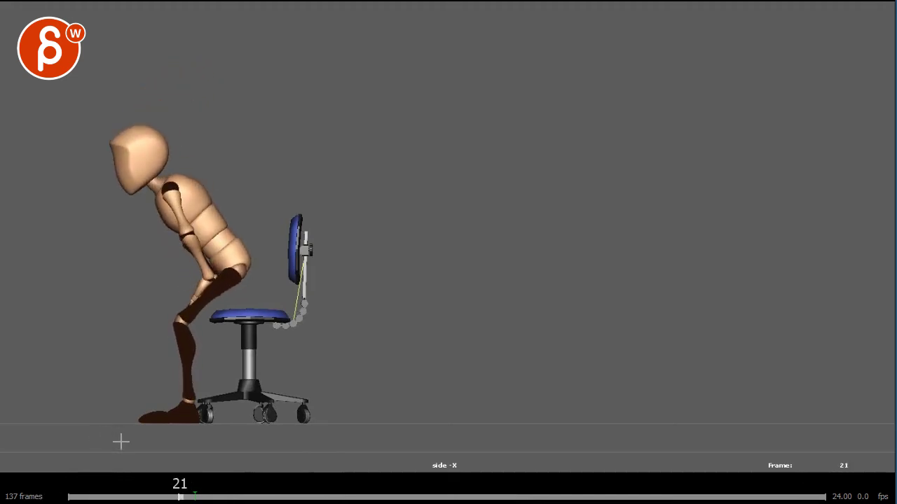
Step: Circle the head and draw red head and back lines on the standing frames, then play
key("Home")
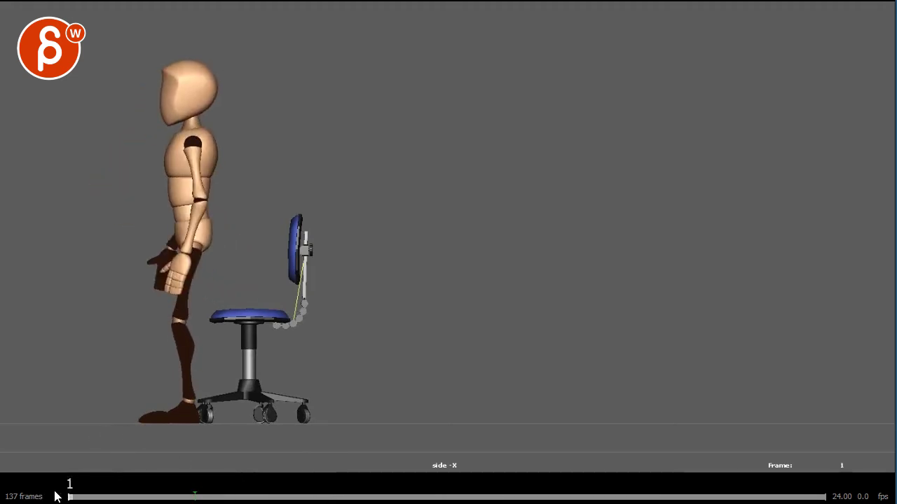
left_click(73, 496)
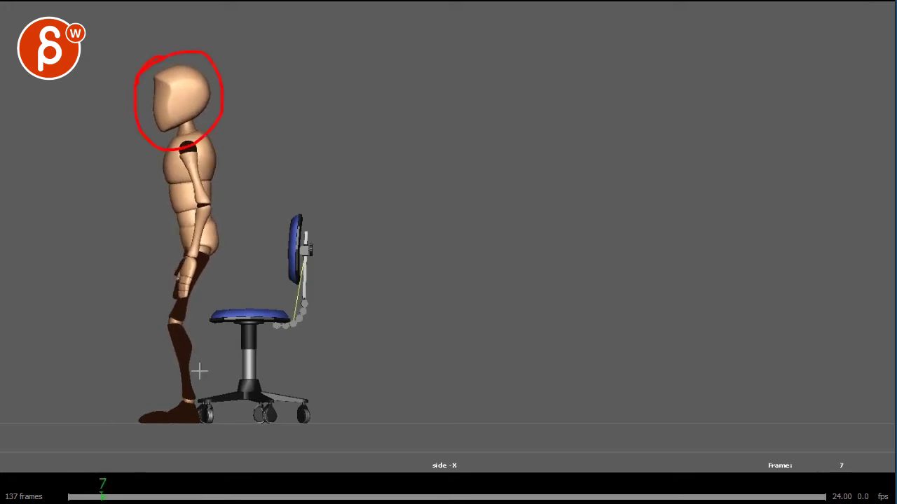
mouse_move(109, 500)
left_mouse_down()
mouse_move(90, 497)
mouse_move(108, 497)
left_mouse_up()
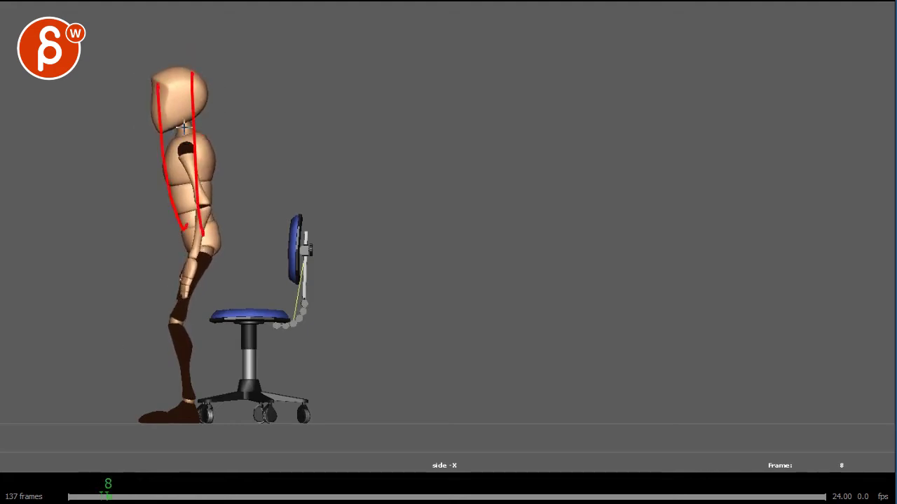
key("space")
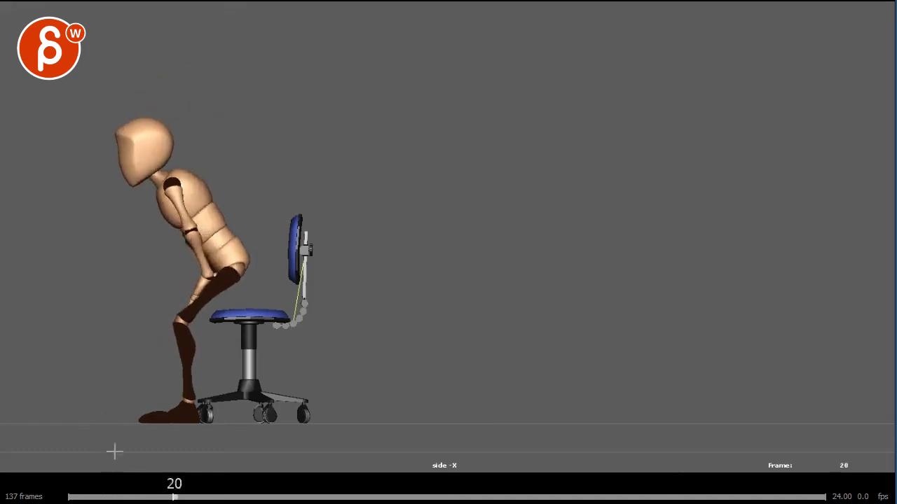
Step: Step and scrub to frame 40 and trace the legs and feet in red
left_click_drag(273, 497, 301, 497)
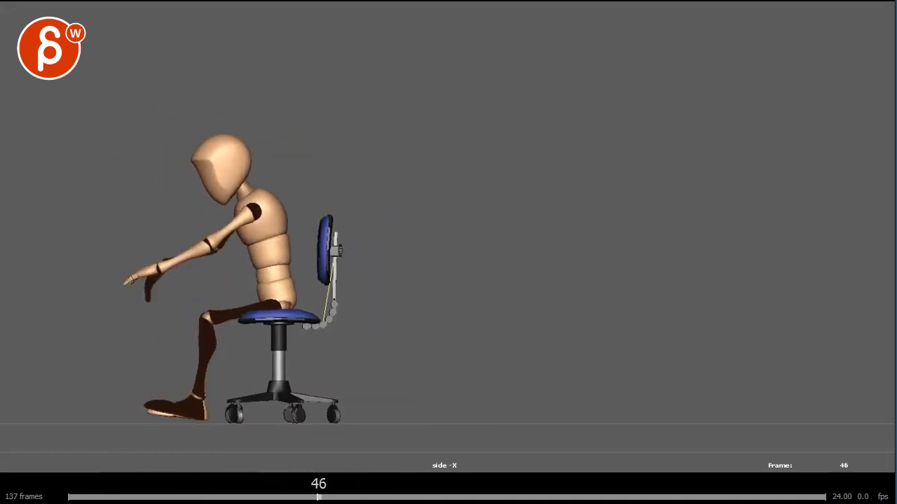
key("Right")
key("Right")
key("Right")
key("Right")
key("Right")
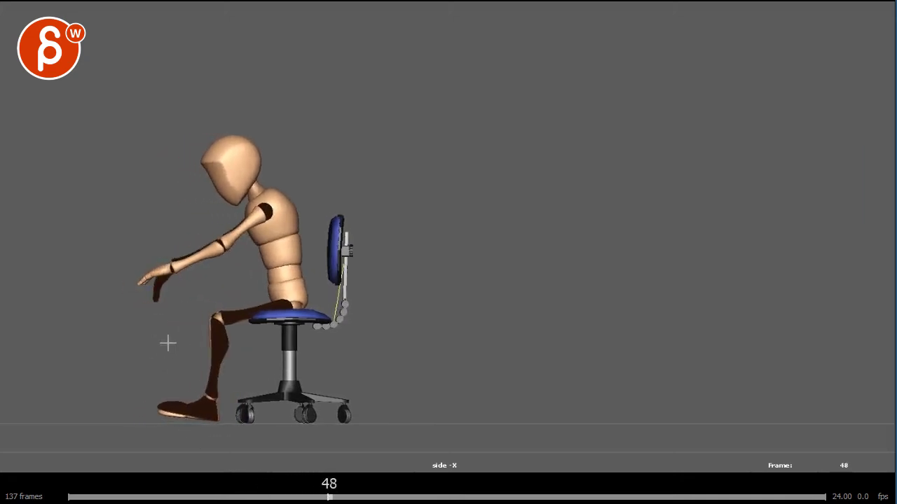
key("Right")
key("Right")
key("Right")
key("Right")
key("Right")
key("Right")
key("Right")
key("Right")
key("Left")
key("Left")
key("Left")
key("Left")
key("Left")
key("Left")
key("Left")
key("Left")
mouse_move(257, 496)
left_mouse_down()
mouse_move(241, 498)
mouse_move(377, 496)
mouse_move(245, 496)
mouse_move(268, 496)
left_mouse_up()
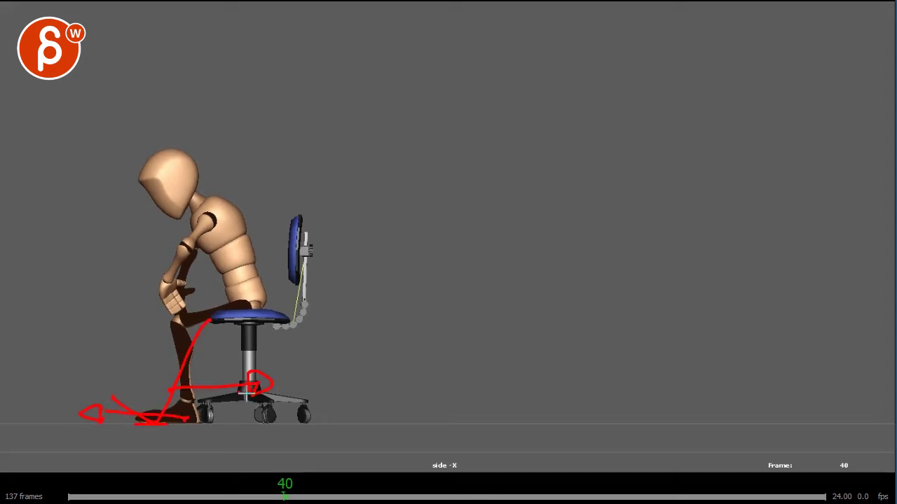
Step: Play from frame 35 to near frame 118 and draw a red floor line under feet and wheels
key("Right")
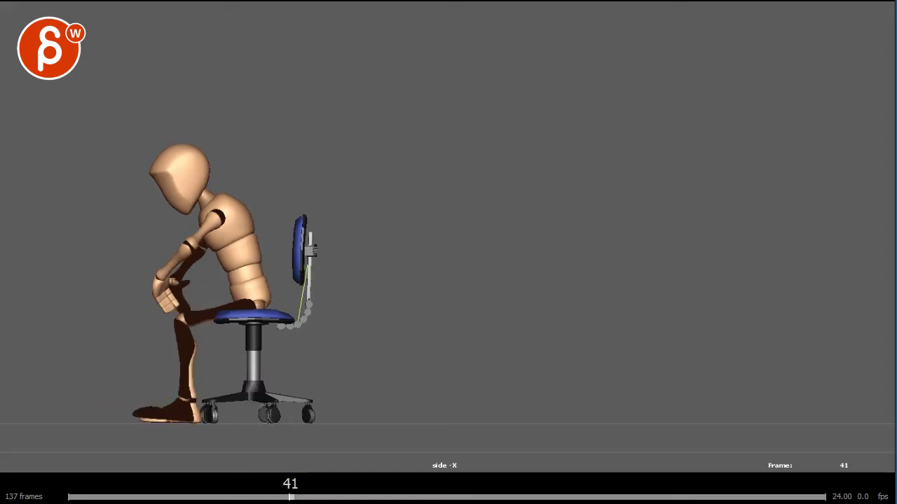
left_click(256, 498)
key("space")
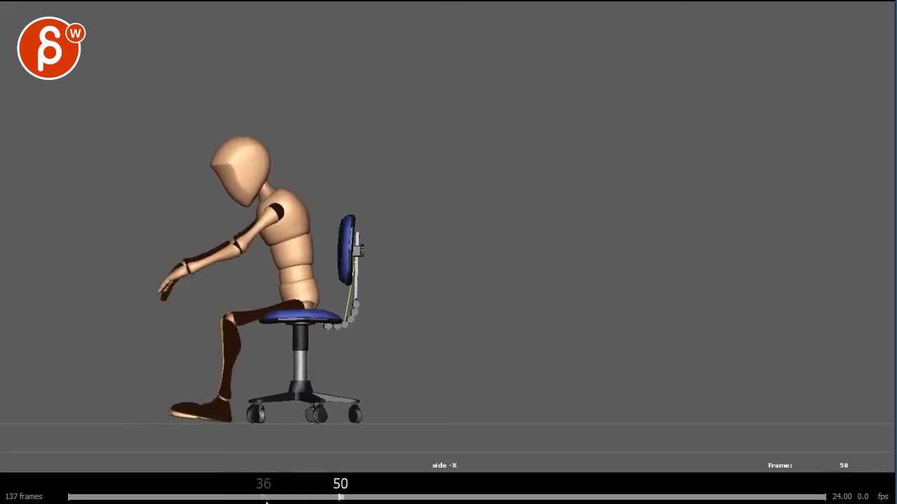
key("space")
key("space")
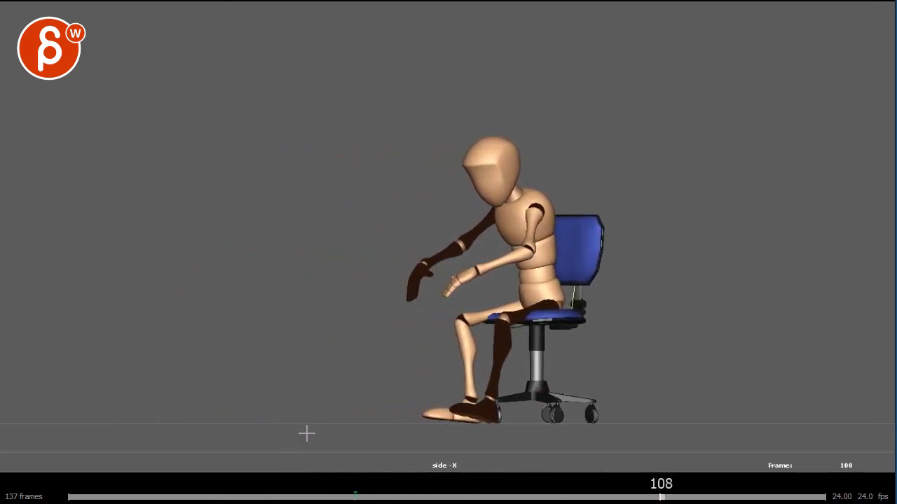
key("space")
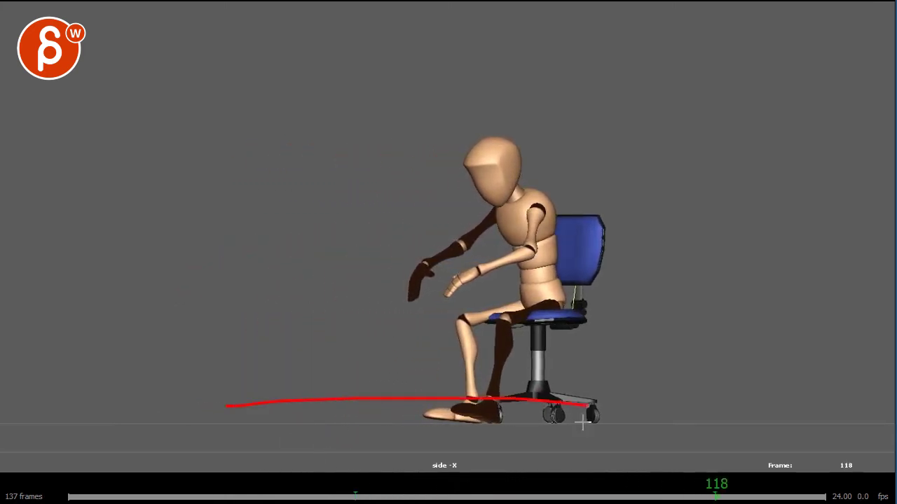
Step: Rewind to the standing pose, replay from frame 54, and scrub back to the opening
mouse_move(715, 491)
left_mouse_down()
mouse_move(182, 483)
mouse_move(194, 472)
mouse_move(180, 468)
left_mouse_up()
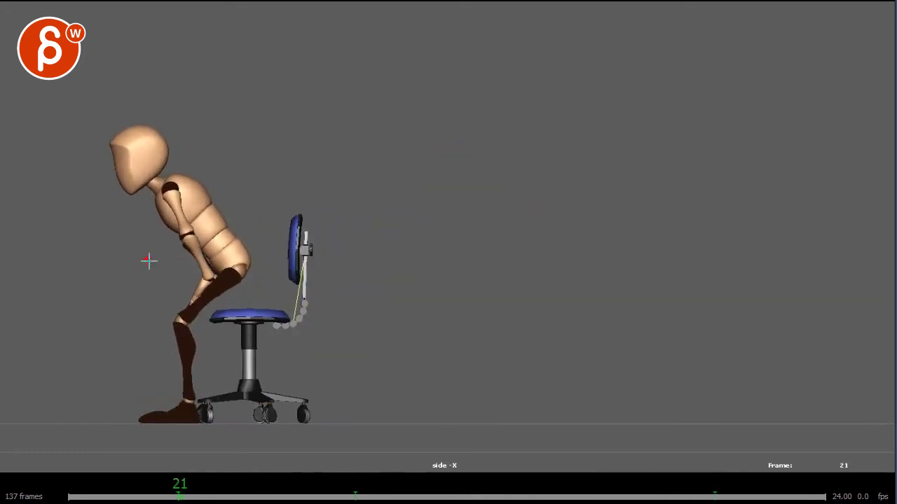
mouse_move(190, 486)
left_mouse_down()
mouse_move(92, 483)
mouse_move(155, 475)
left_mouse_up()
key("space")
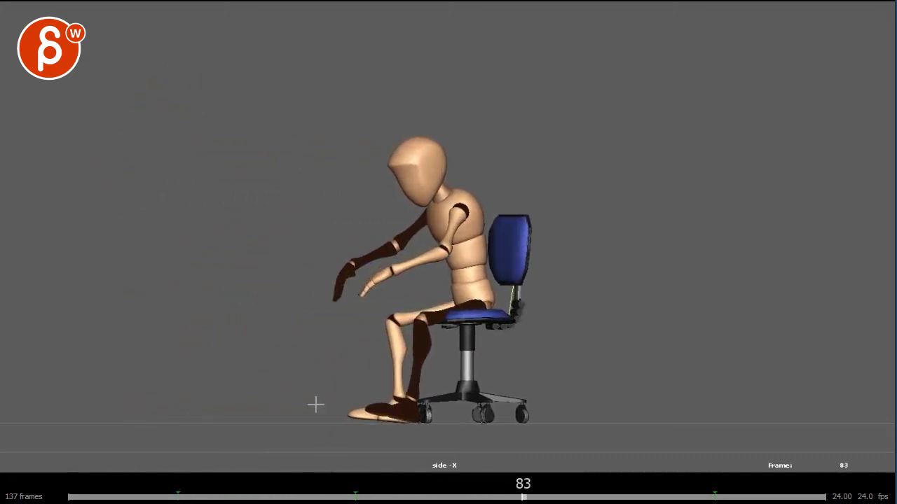
left_click_drag(508, 497, 363, 497)
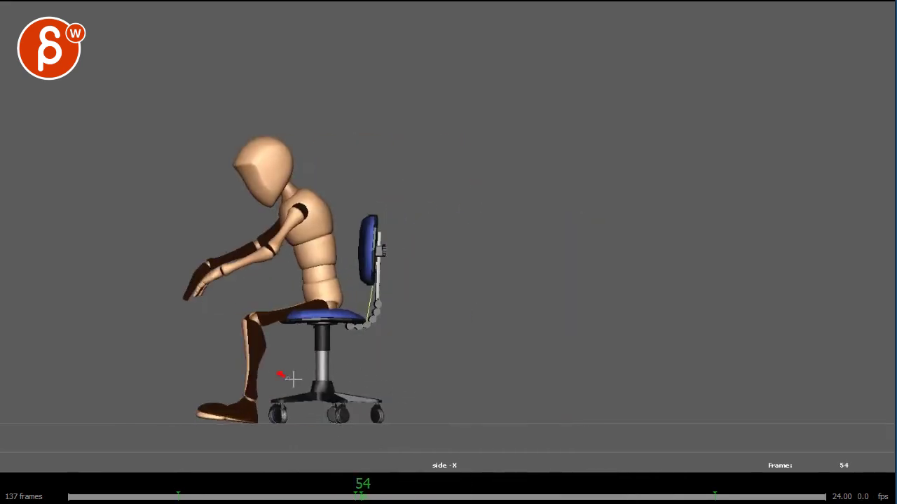
key("space")
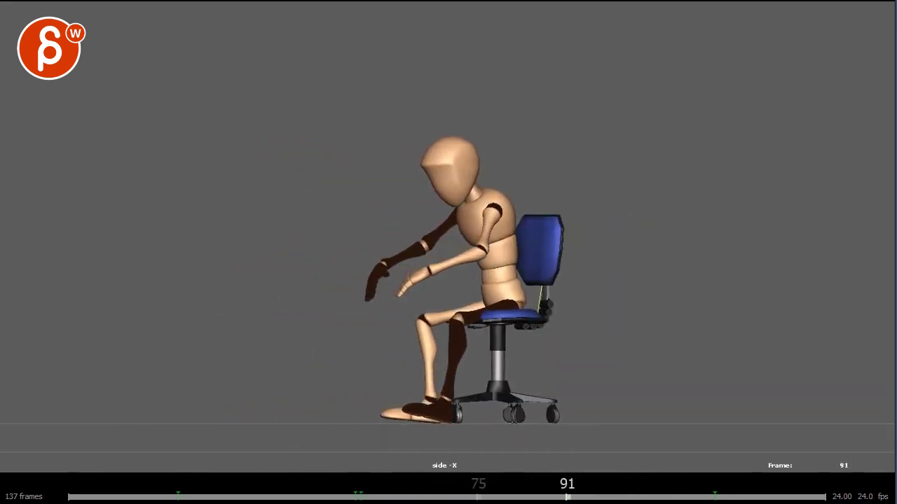
key("space")
mouse_move(101, 497)
left_mouse_down()
mouse_move(159, 498)
mouse_move(90, 498)
mouse_move(146, 498)
left_mouse_up()
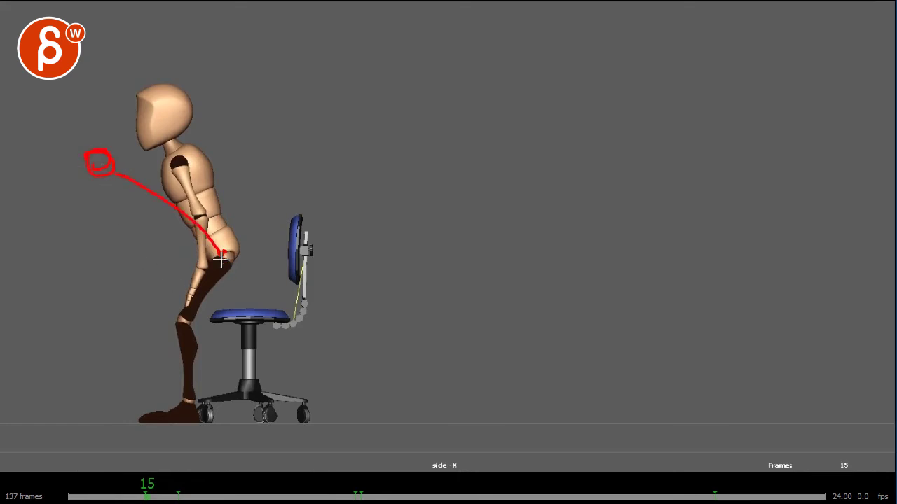
Step: Step through frames 16–20, drawing red spine and back lines on frames 17 and 20
key("alt+period")
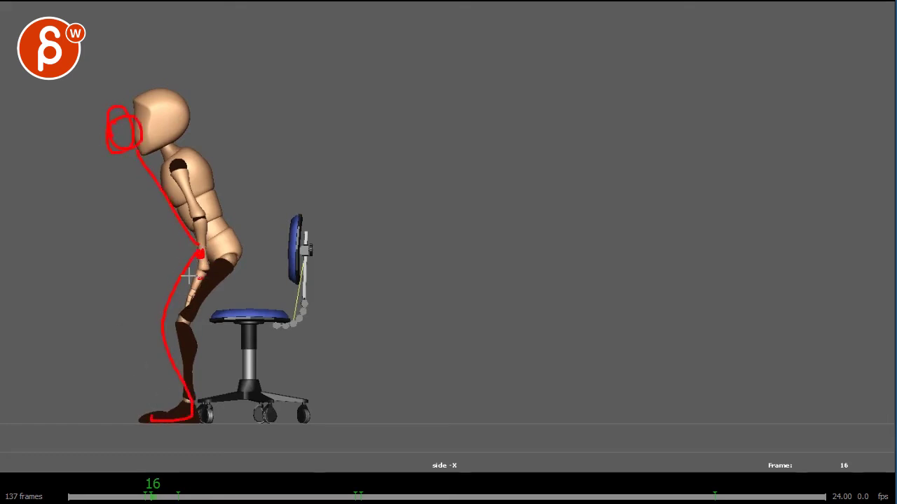
key("Right")
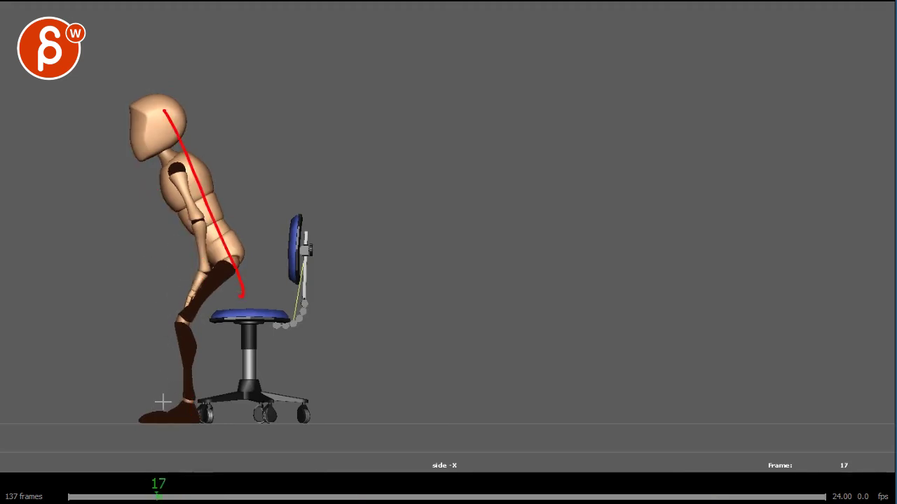
key("Right")
key("Right")
key("Right")
key("Right")
key("Right")
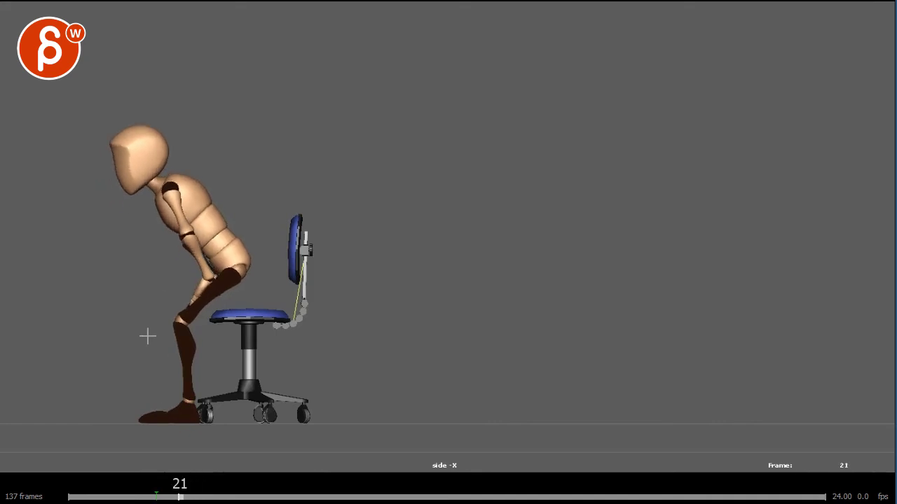
key("Left")
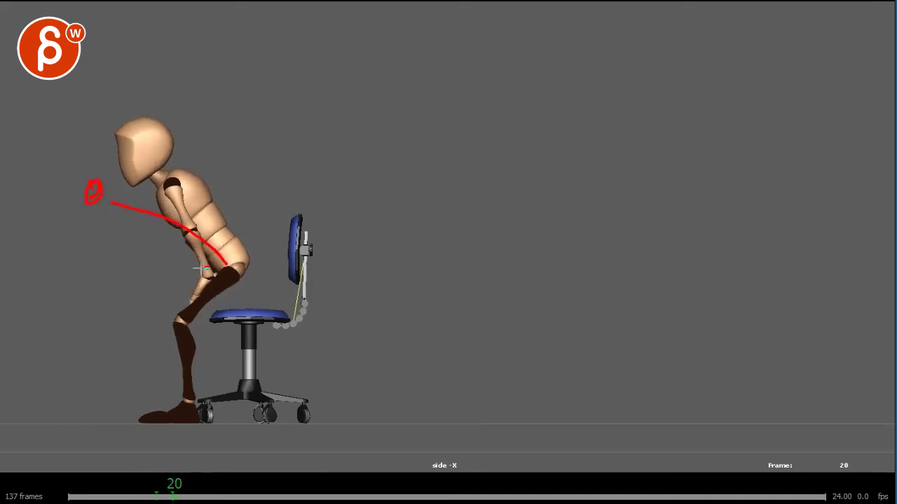
key("Right")
key("Right")
mouse_move(189, 498)
left_mouse_down()
mouse_move(124, 498)
mouse_move(202, 499)
mouse_move(191, 498)
left_mouse_up()
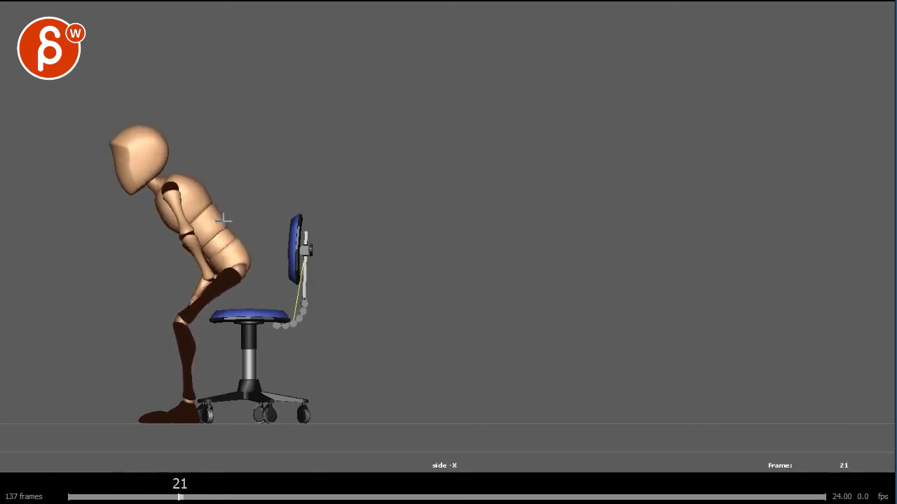
Step: Replay the lowering several times from frames 18–21
key("space")
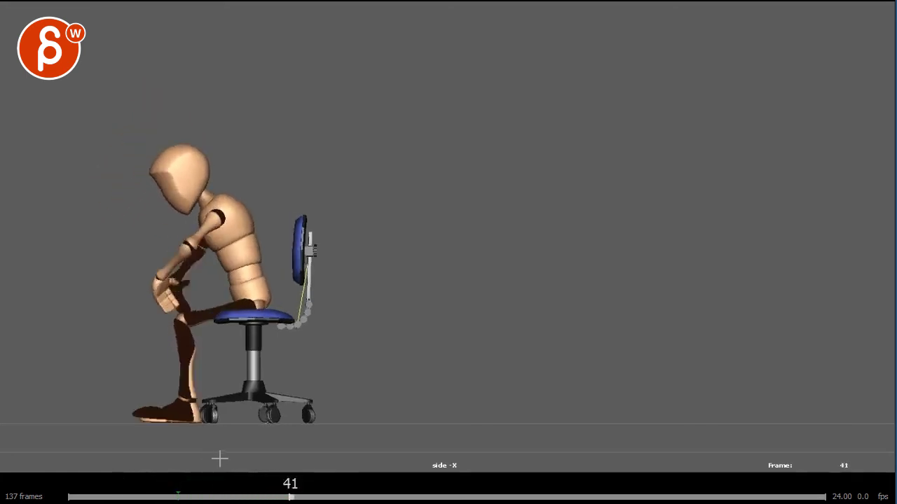
left_click(168, 498)
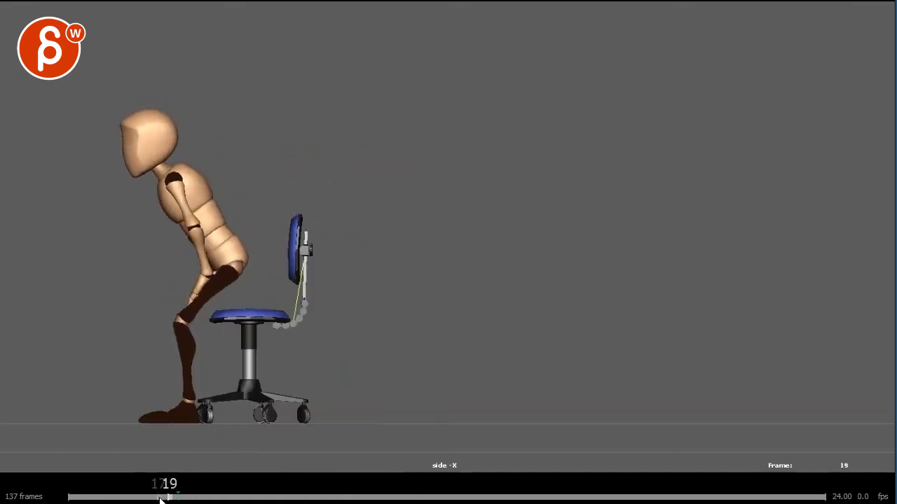
left_click_drag(168, 498, 136, 499)
left_click(173, 498)
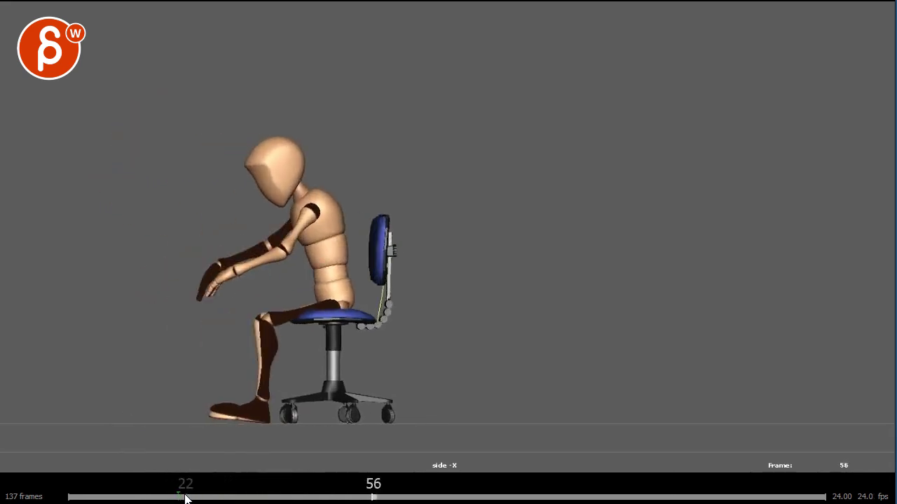
left_click(177, 497)
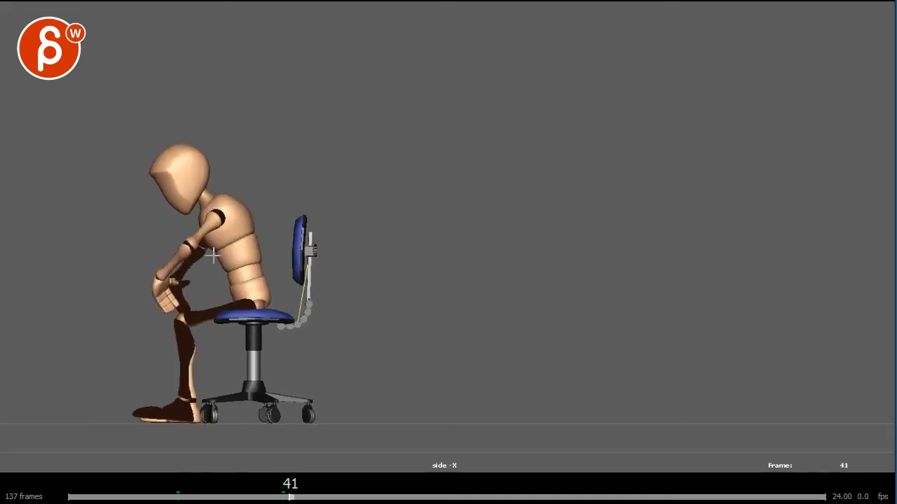
Step: On frames 42–43, draw a red spine curve and circle the head and hands
left_click_drag(212, 255, 248, 192)
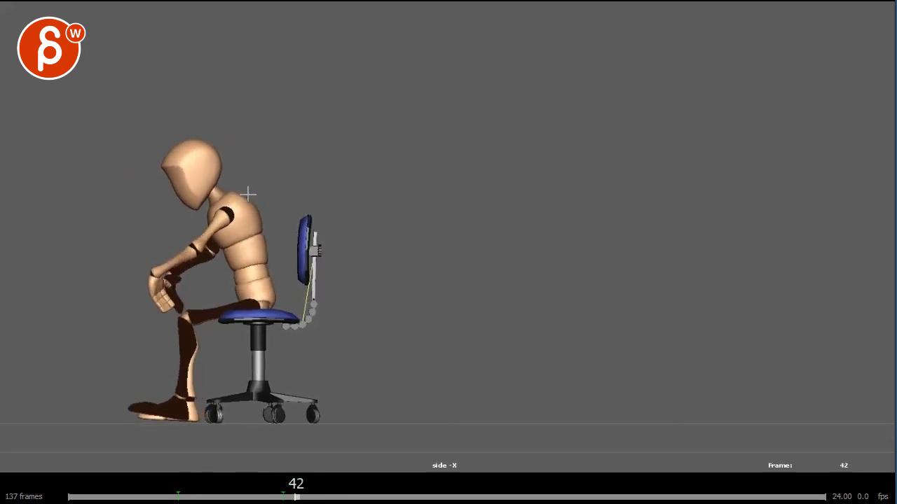
left_click_drag(282, 272, 249, 230)
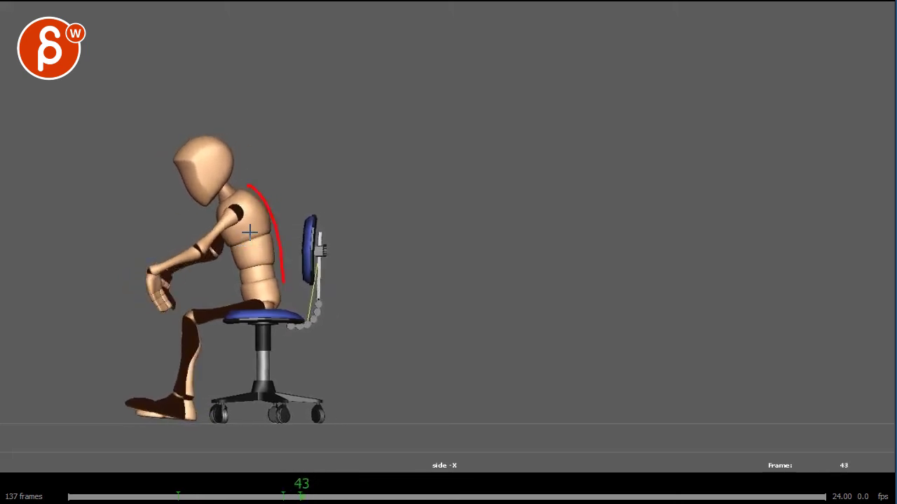
mouse_move(202, 260)
left_mouse_down()
mouse_move(161, 293)
mouse_move(163, 282)
mouse_move(265, 255)
left_mouse_up()
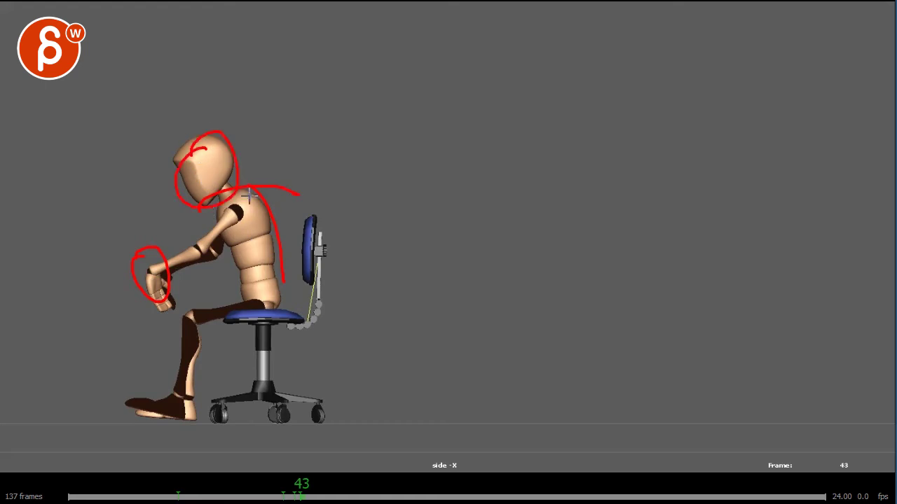
left_click_drag(308, 297, 335, 309)
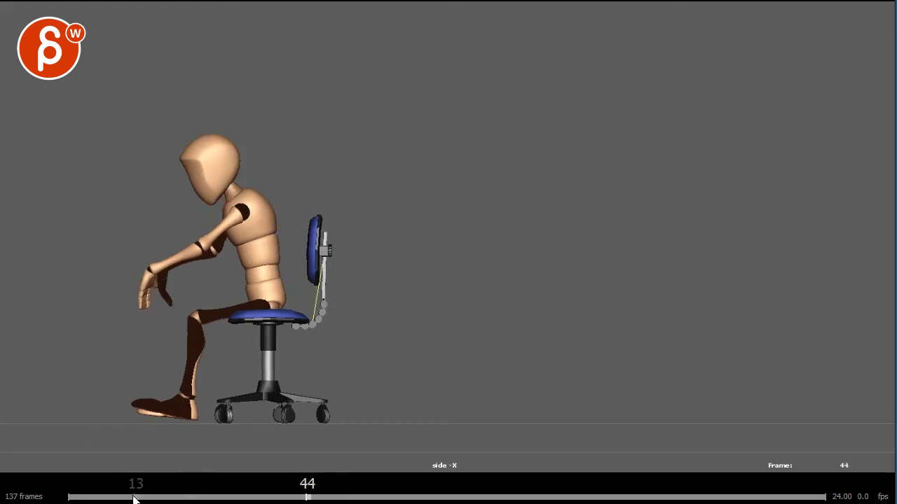
Step: Scrub to frame 58, draw red roll arrows under the chair wheels, and resume playback
left_click_drag(133, 498, 59, 499)
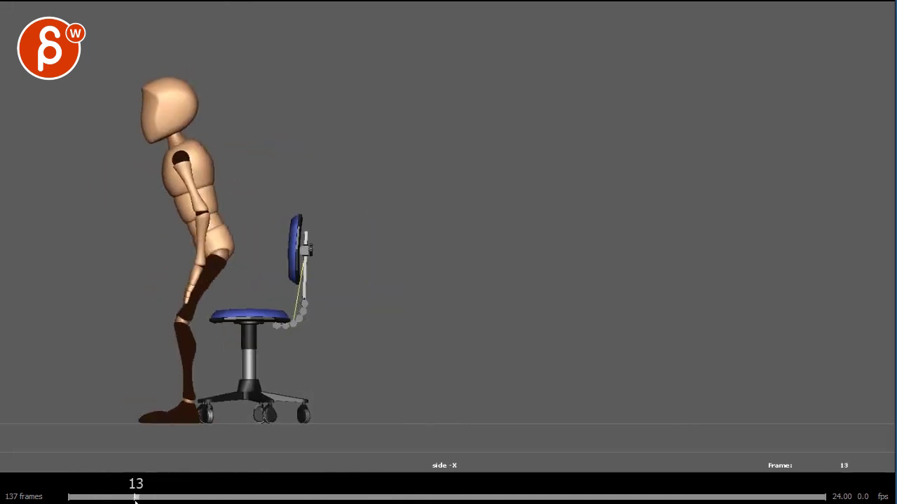
mouse_move(173, 500)
left_mouse_down()
mouse_move(344, 484)
mouse_move(272, 482)
mouse_move(385, 484)
left_mouse_up()
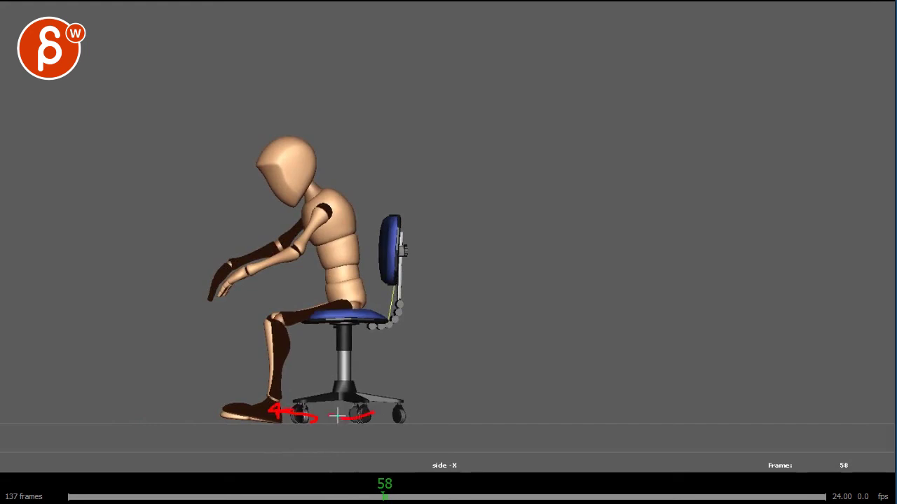
key("space")
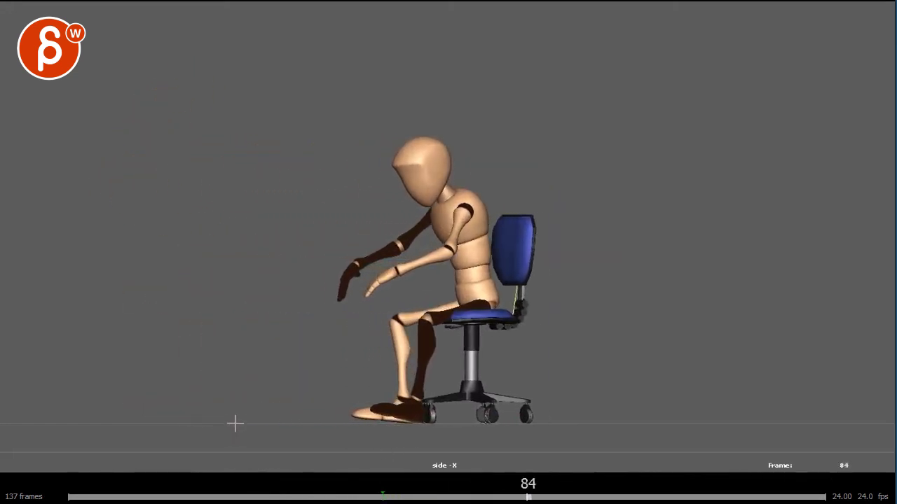
key("space")
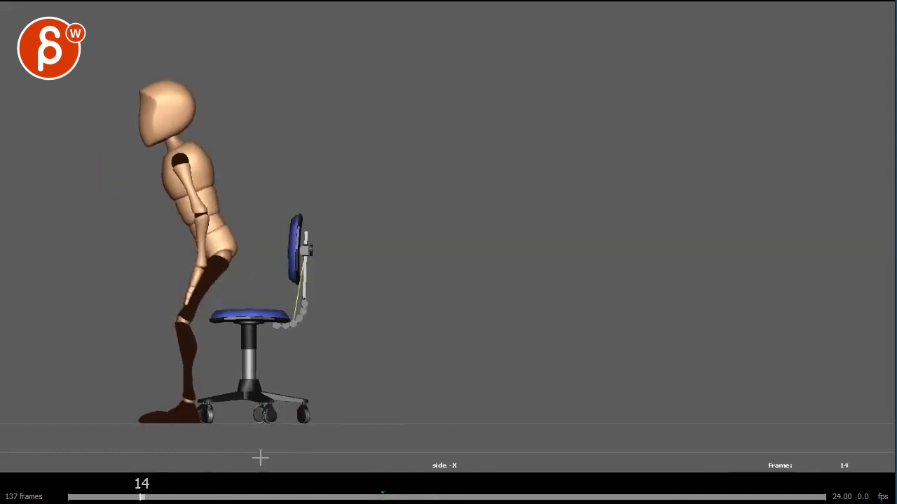
key("space")
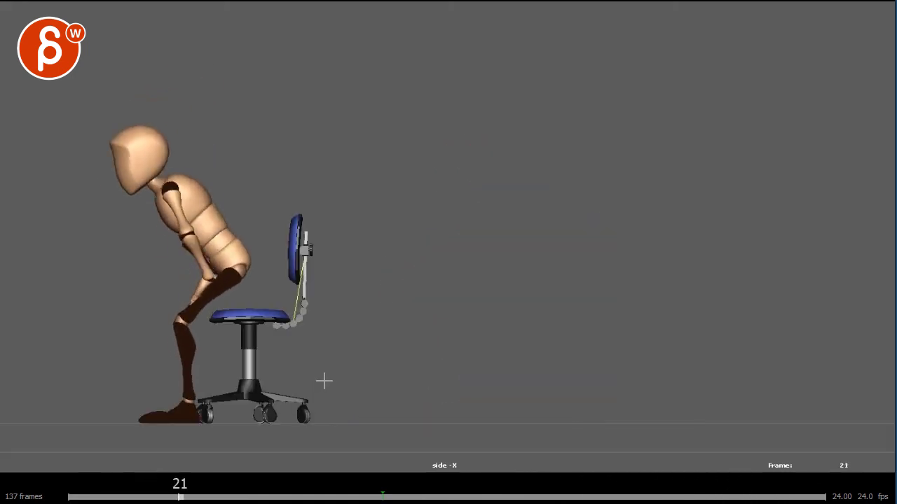
key("space")
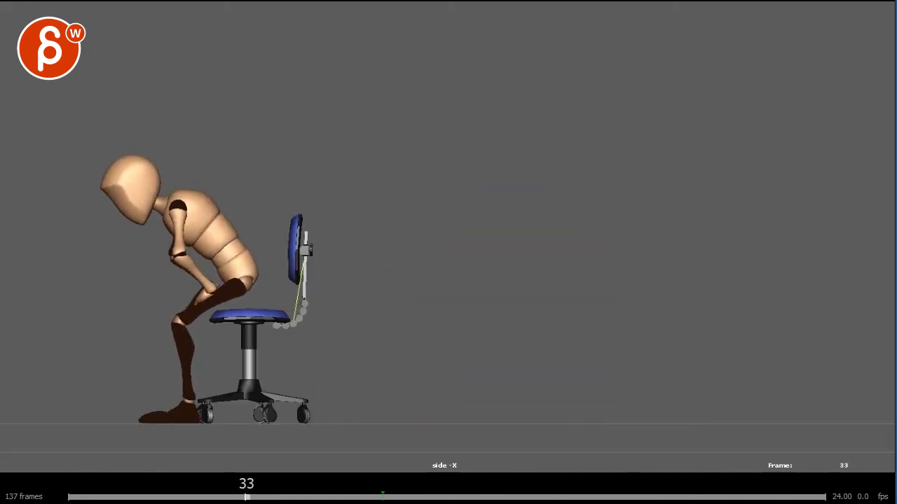